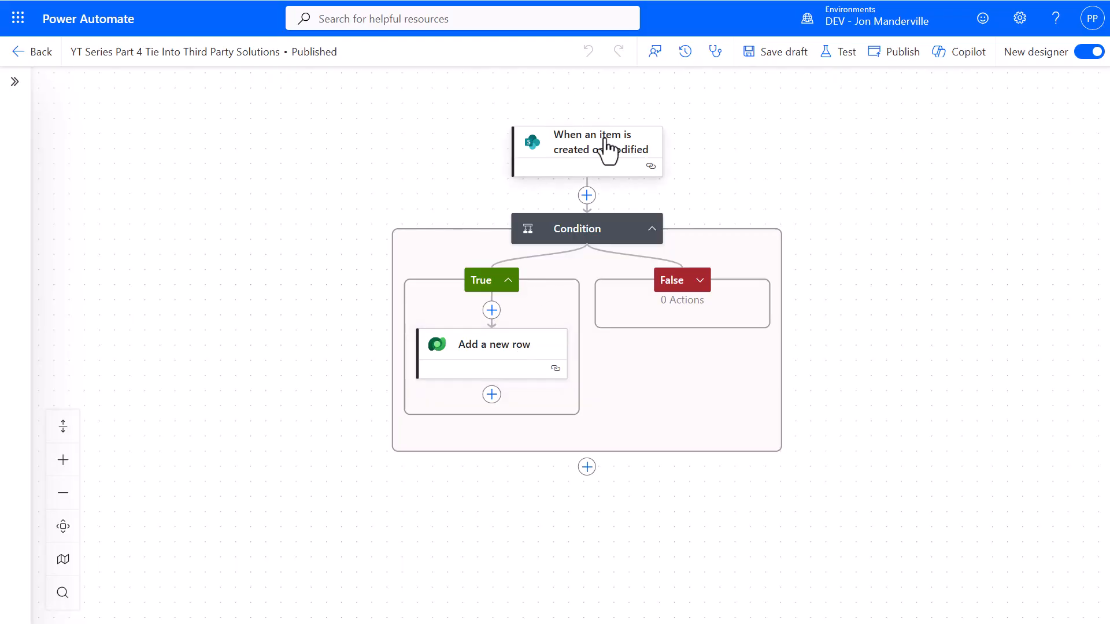
# Review the site and list settings of the SharePoint trigger, and examine the columns of the ProjectRequests list
pyautogui.click(607, 152)
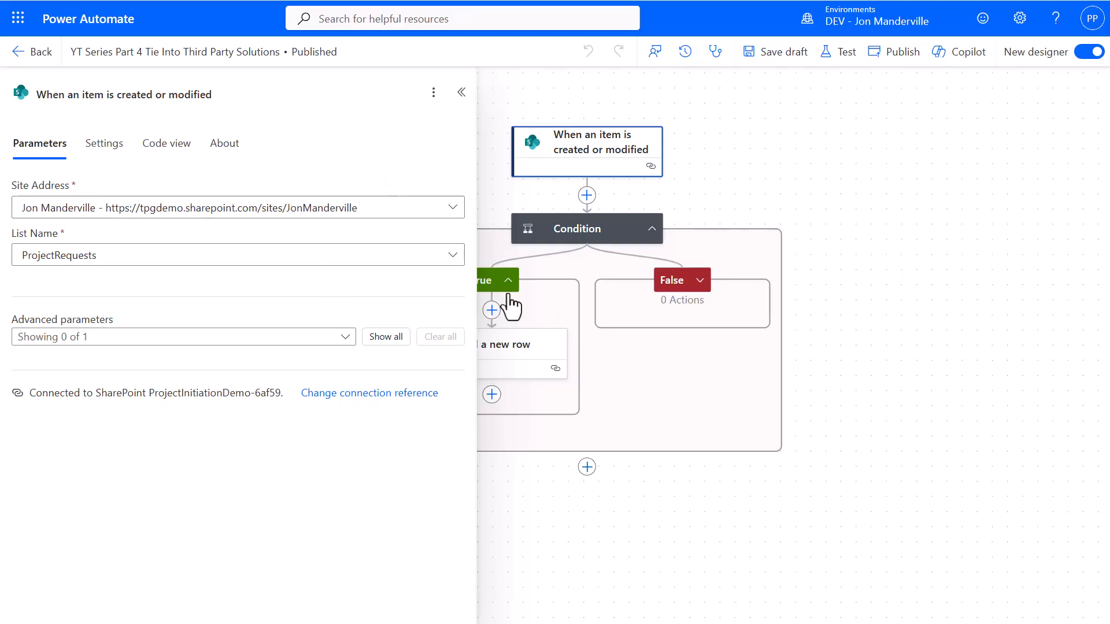
pyautogui.click(808, 194)
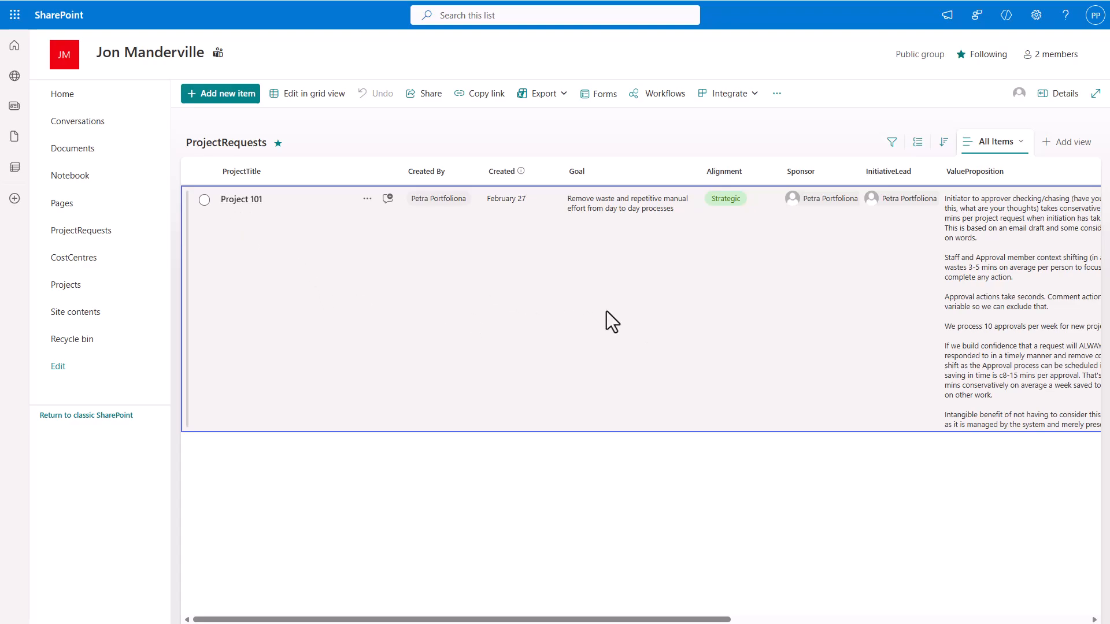
pyautogui.hscroll(7, 606, 311)
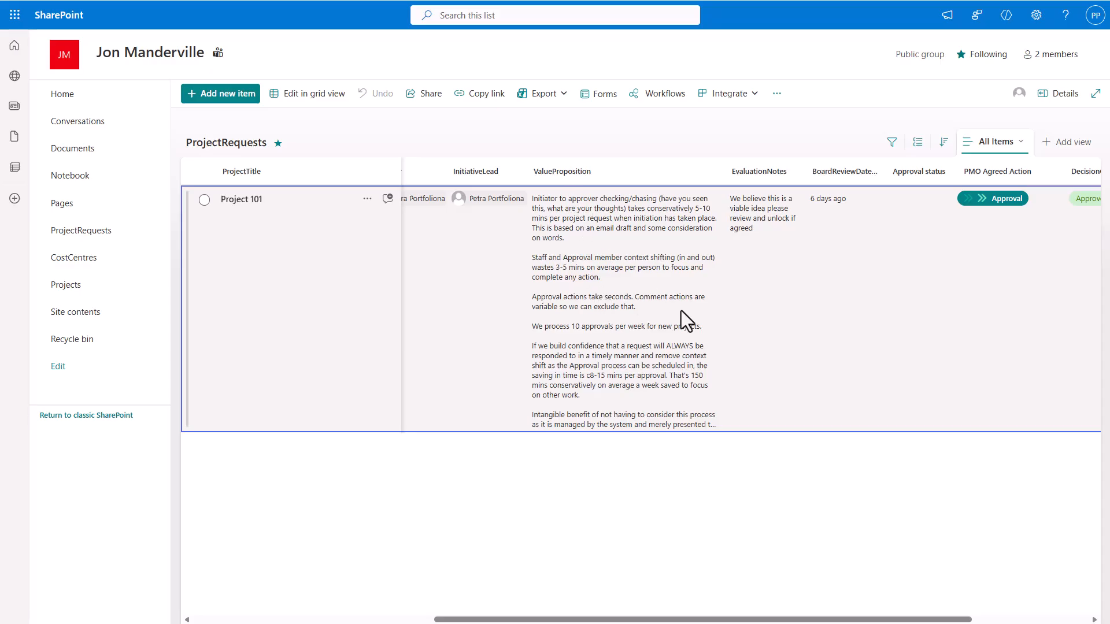
pyautogui.hscroll(4, 706, 325)
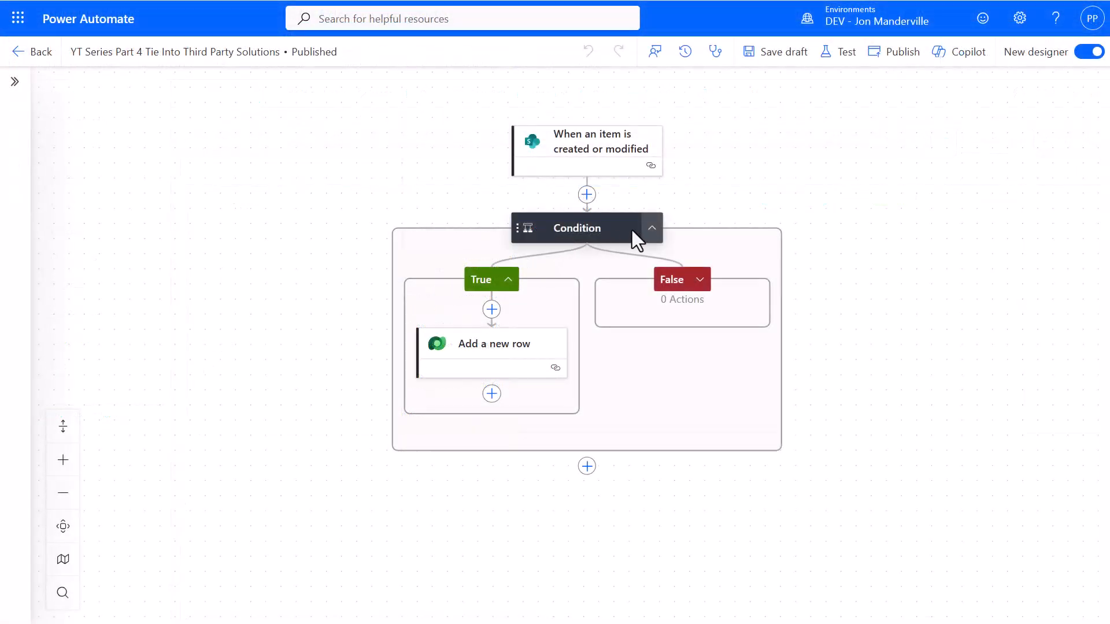
# Inspect the Condition's first row and browse the trigger's full dynamic content list to locate DecisionOutcome Value
pyautogui.click(630, 228)
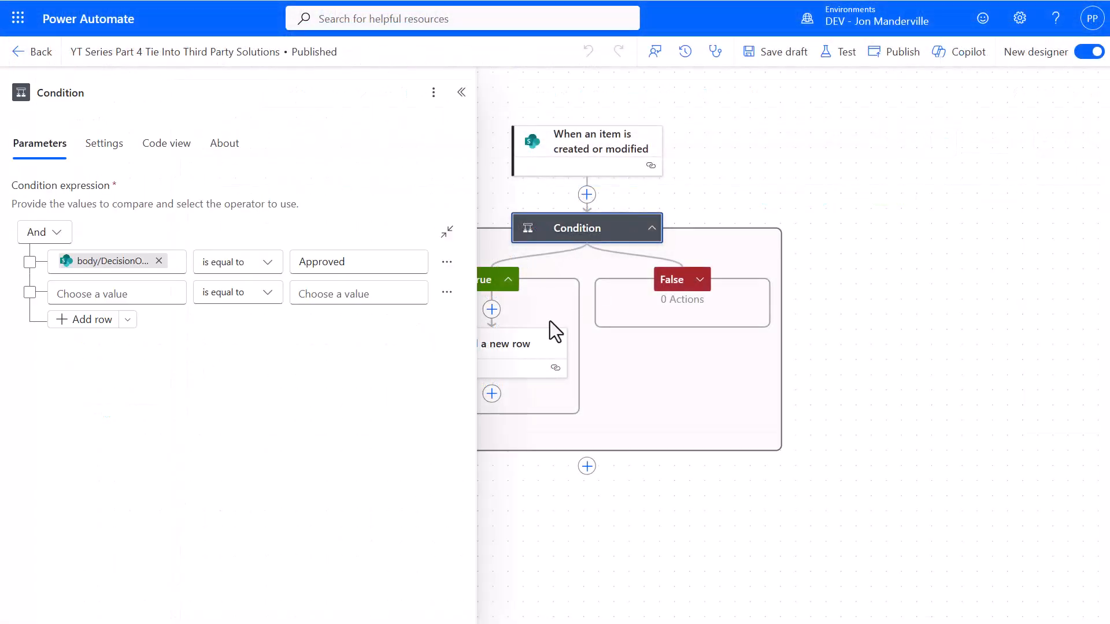
pyautogui.click(171, 262)
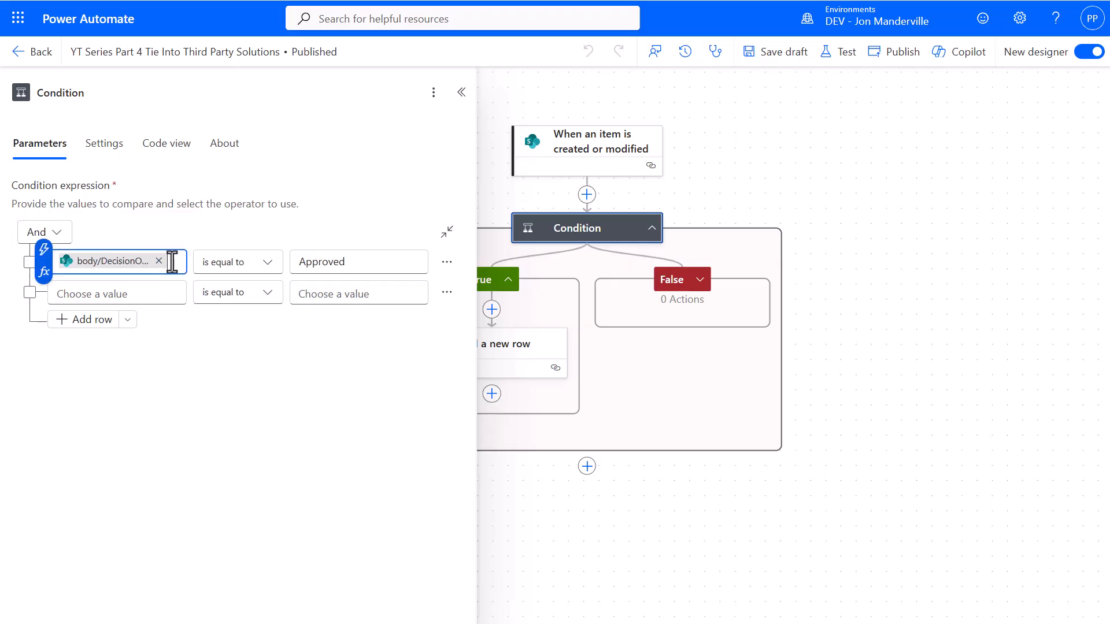
pyautogui.click(44, 252)
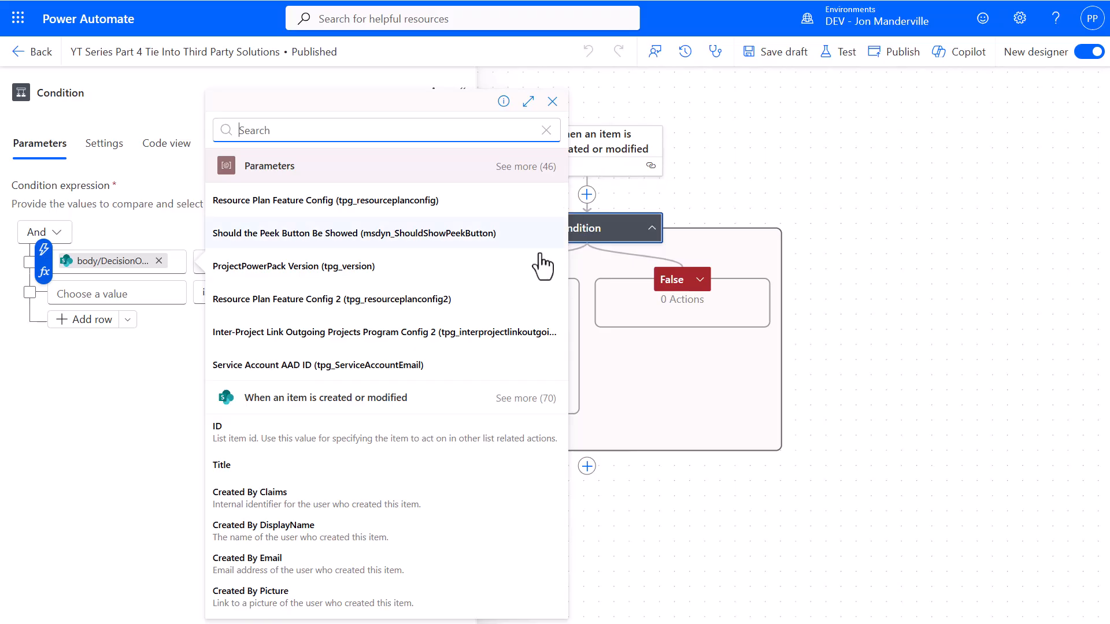
pyautogui.click(517, 399)
pyautogui.scroll(-3, 493, 426)
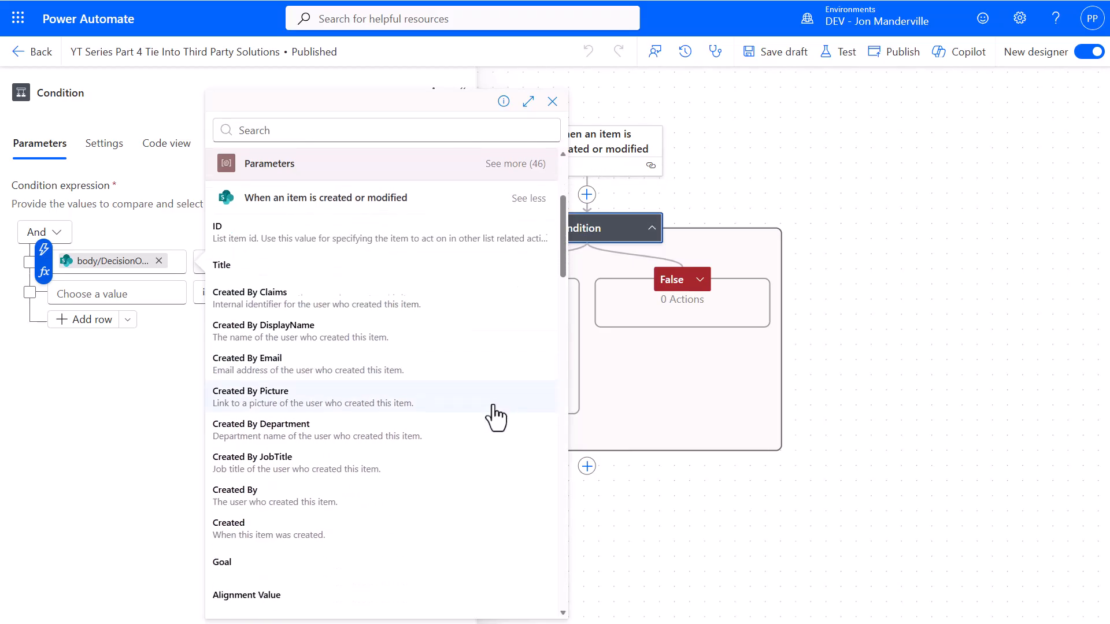
pyautogui.moveTo(564, 260); pyautogui.dragTo(560, 317)
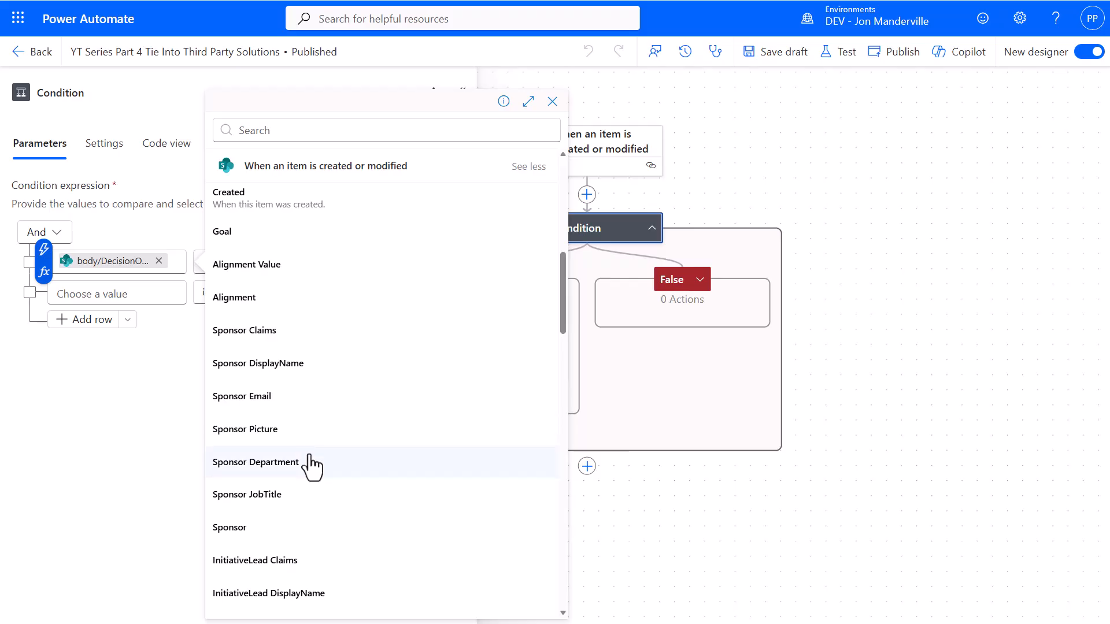
pyautogui.scroll(-3, 312, 464)
pyautogui.scroll(-2, 312, 462)
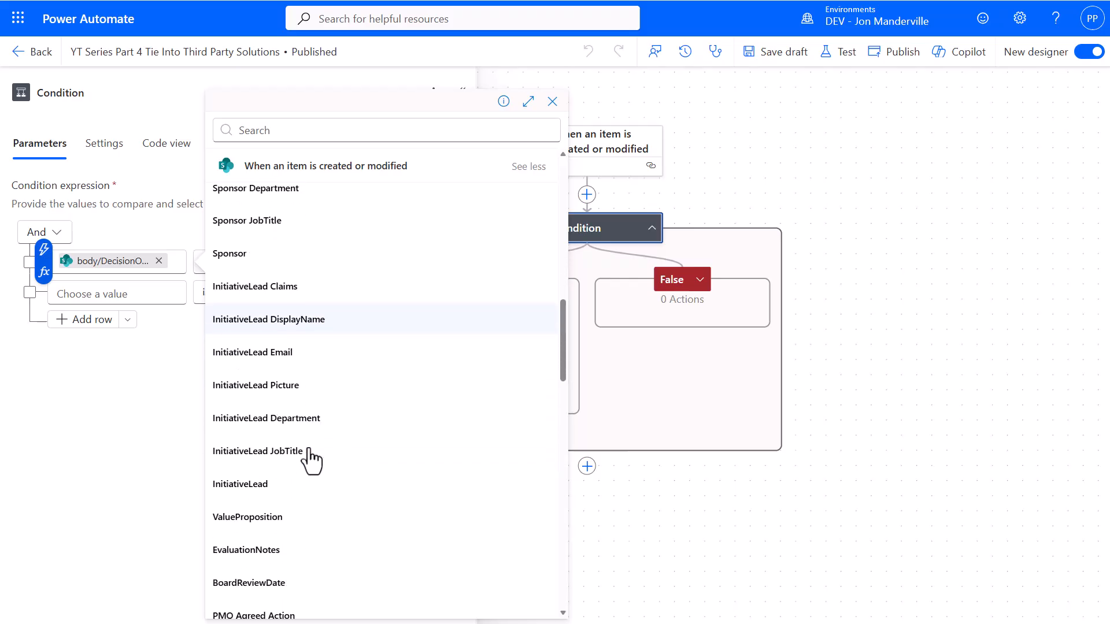
pyautogui.scroll(-3, 315, 461)
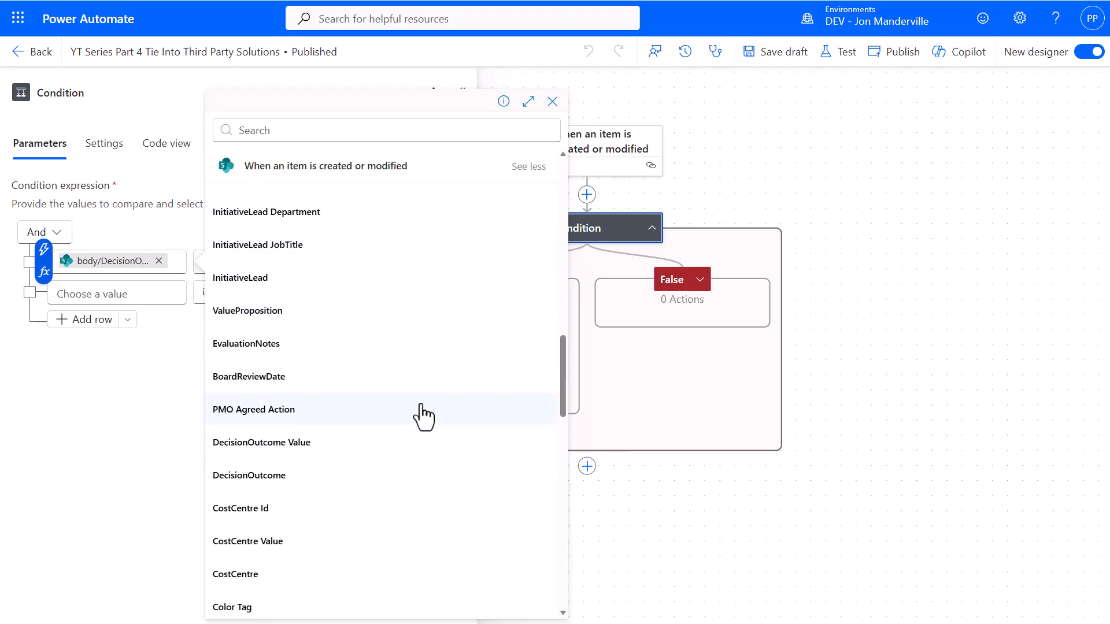
pyautogui.scroll(-1, 422, 416)
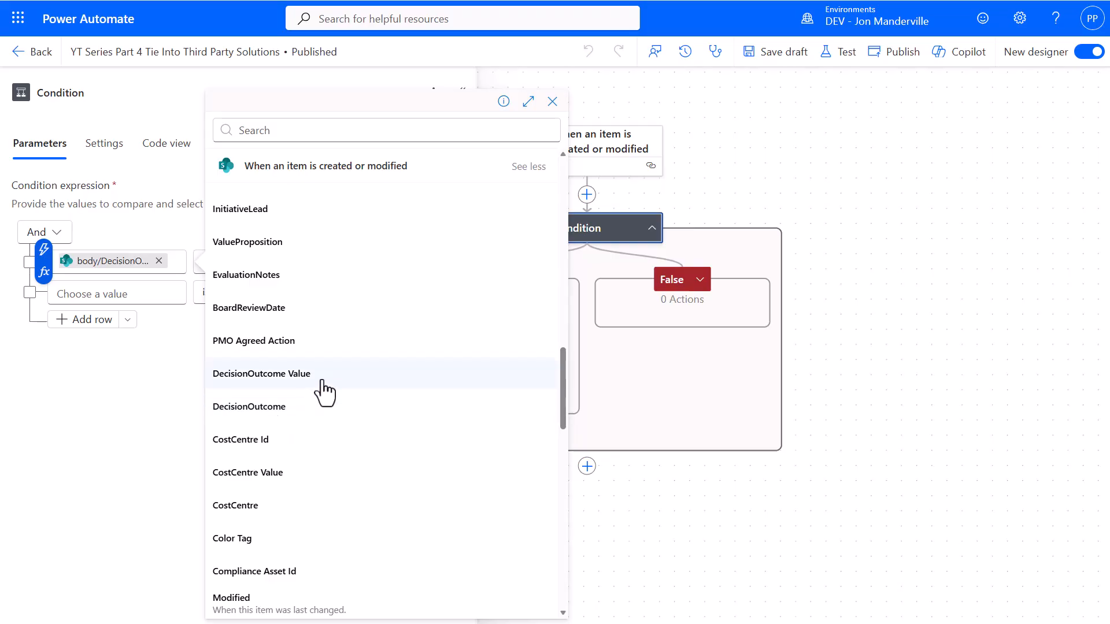
pyautogui.click(879, 310)
# Check the Condition's comparison value against the DecisionOutcome column in the SharePoint ProjectRequests list, and return to the flow
pyautogui.click(601, 229)
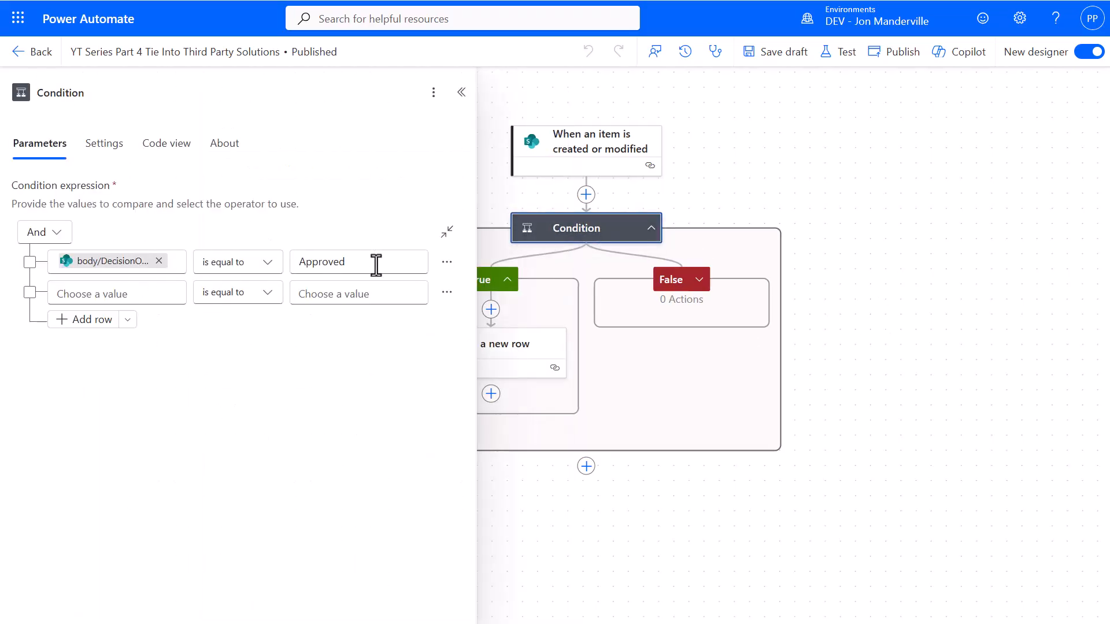
pyautogui.click(1058, 225)
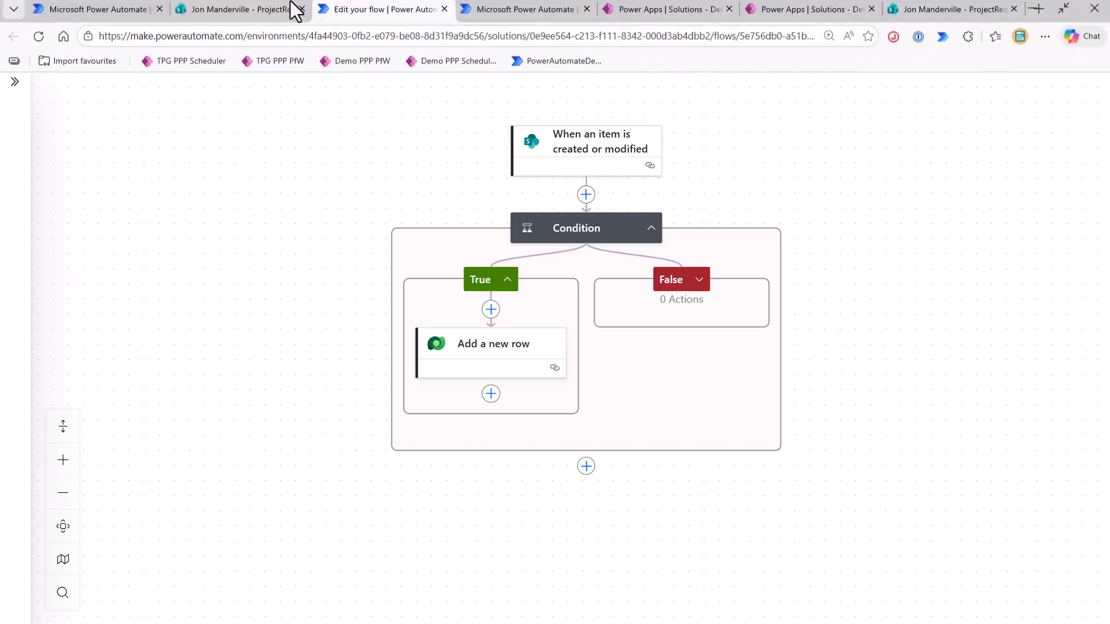
pyautogui.click(203, 13)
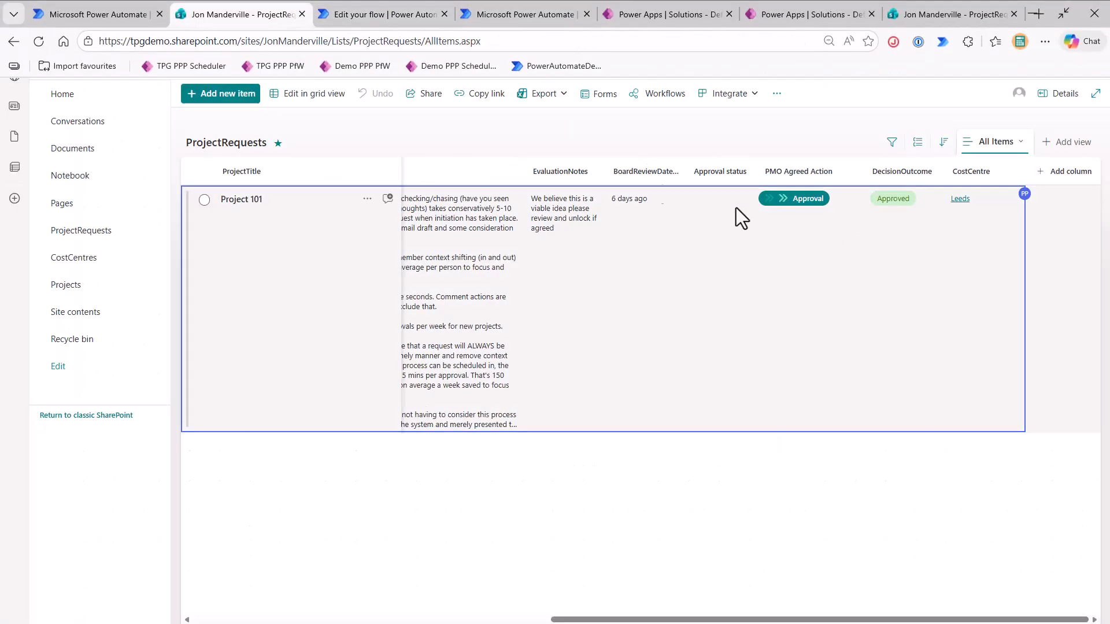
pyautogui.click(381, 13)
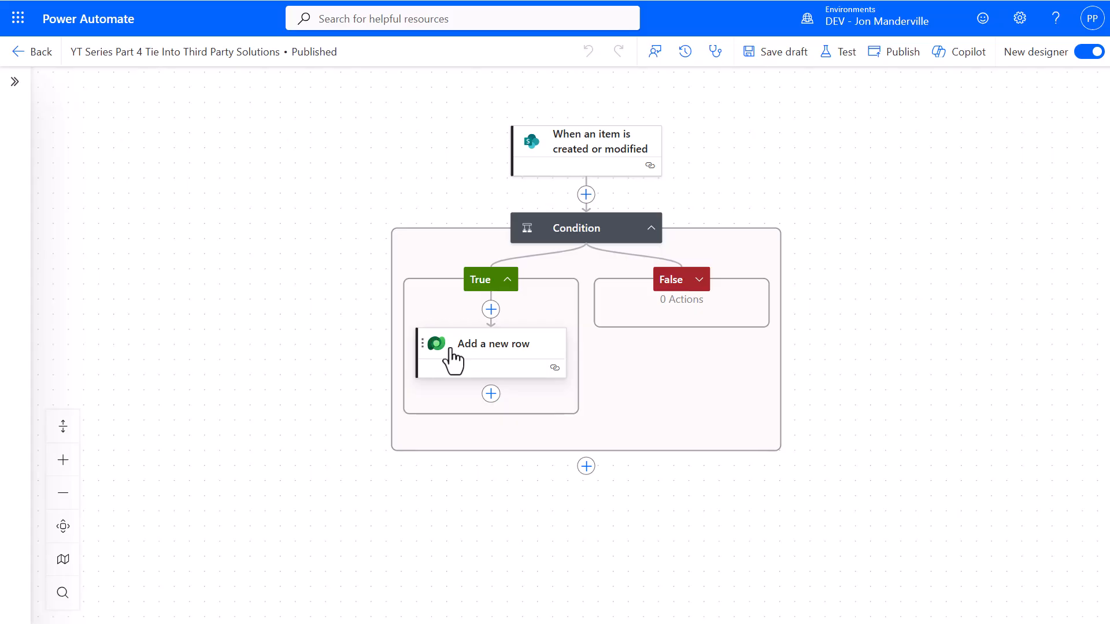
# Search the actions for the True branch with "dataver" and view the full list of Microsoft Dataverse actions without adding one
pyautogui.click(490, 309)
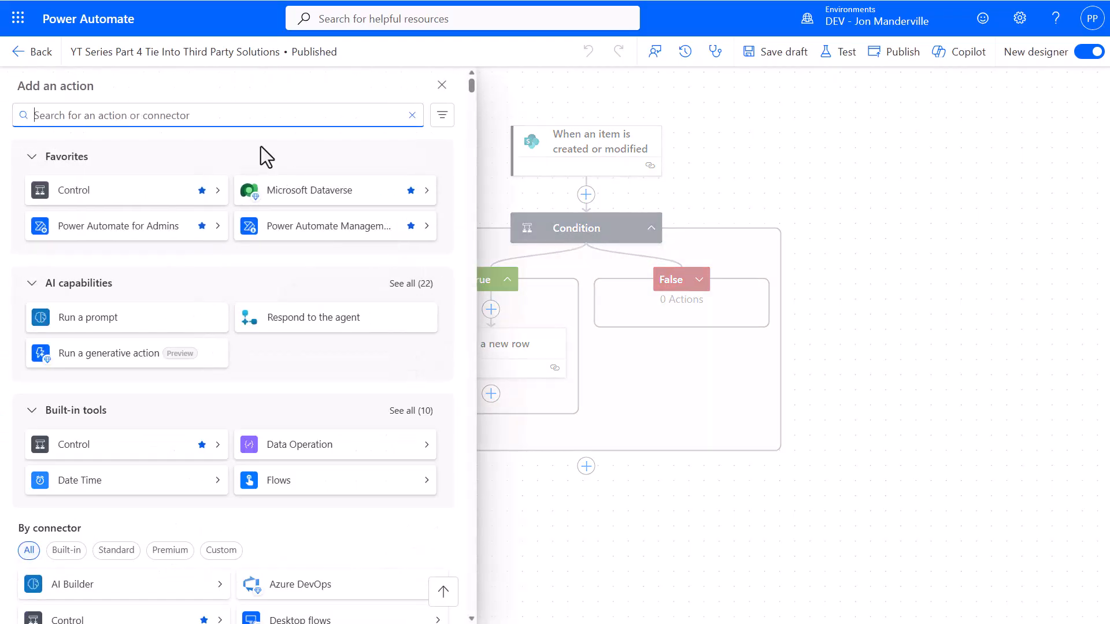
pyautogui.write('dataver')
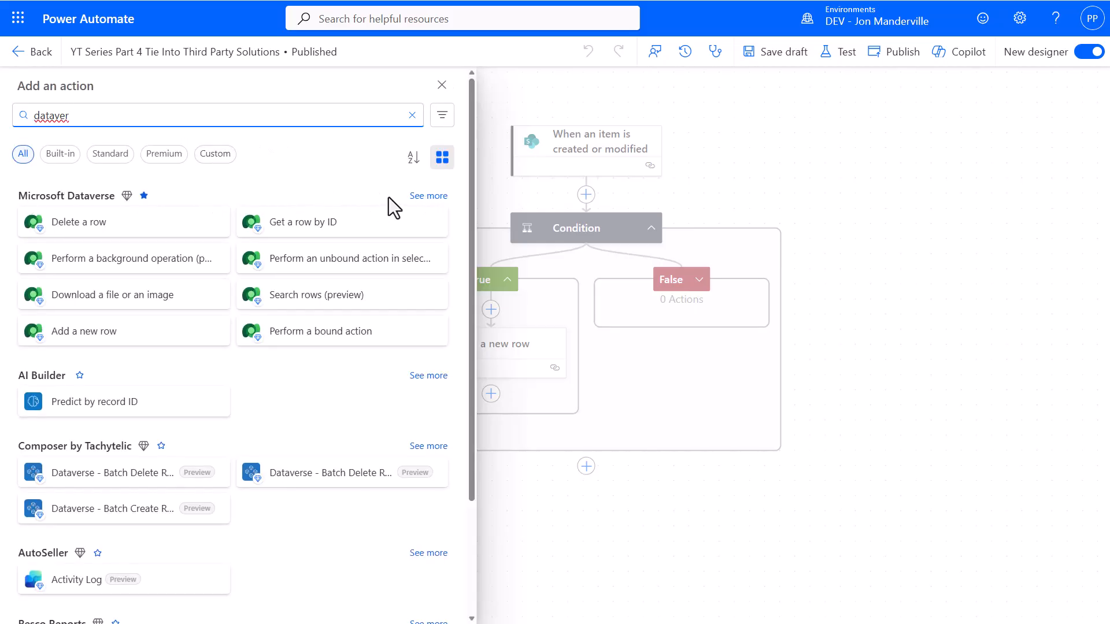
pyautogui.click(425, 196)
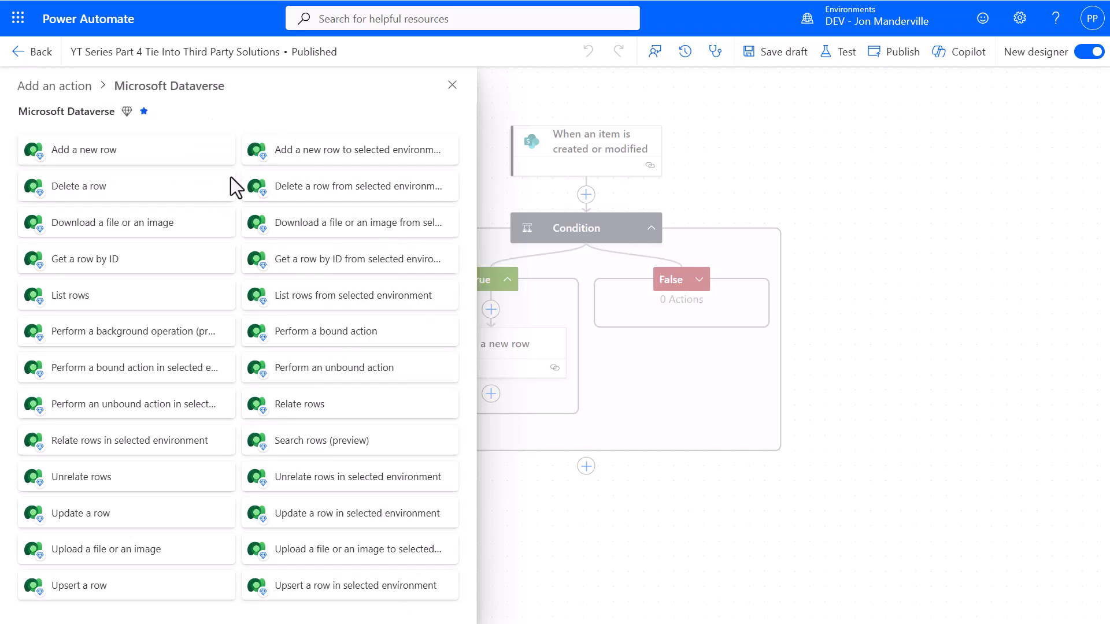
pyautogui.click(764, 181)
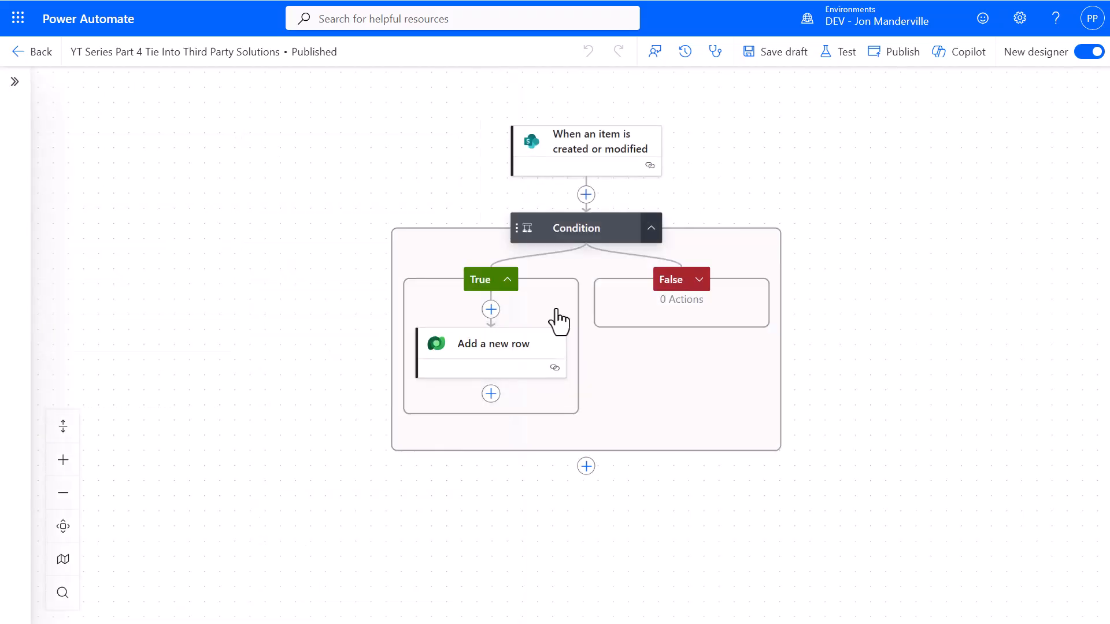
# Review the Add a new row action's required fields for the Projects table and its full set of advanced parameters
pyautogui.click(512, 367)
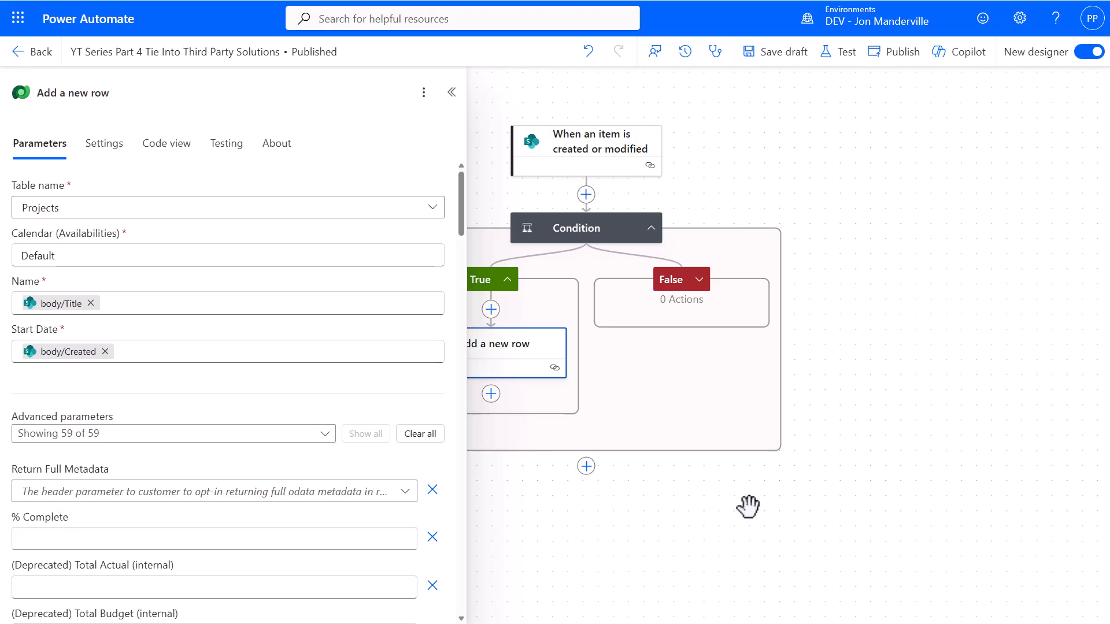
pyautogui.click(944, 273)
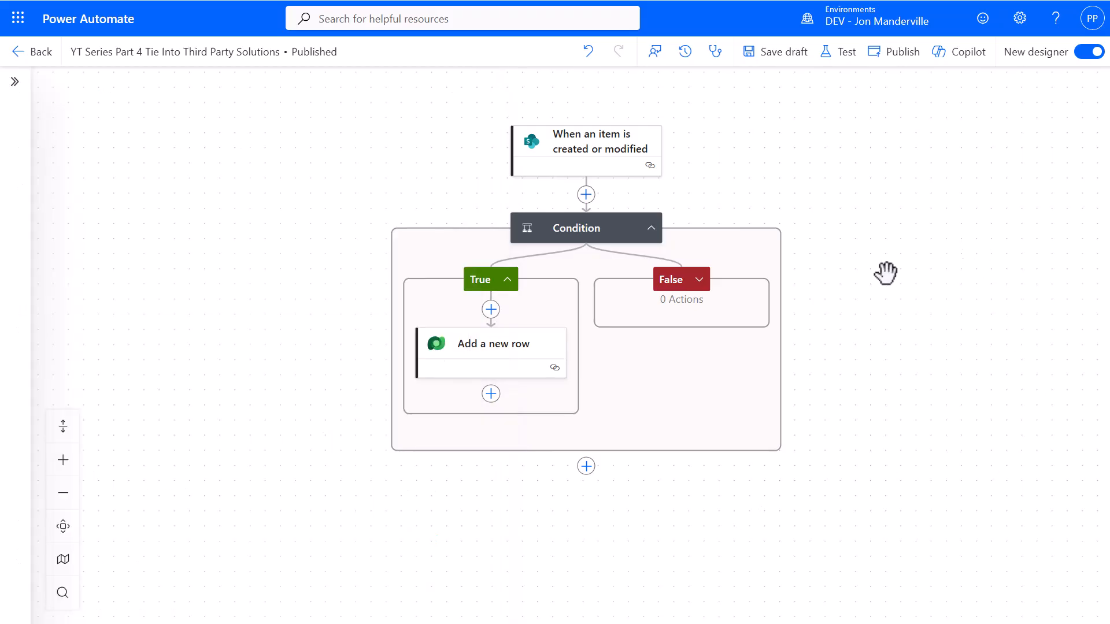
pyautogui.click(533, 352)
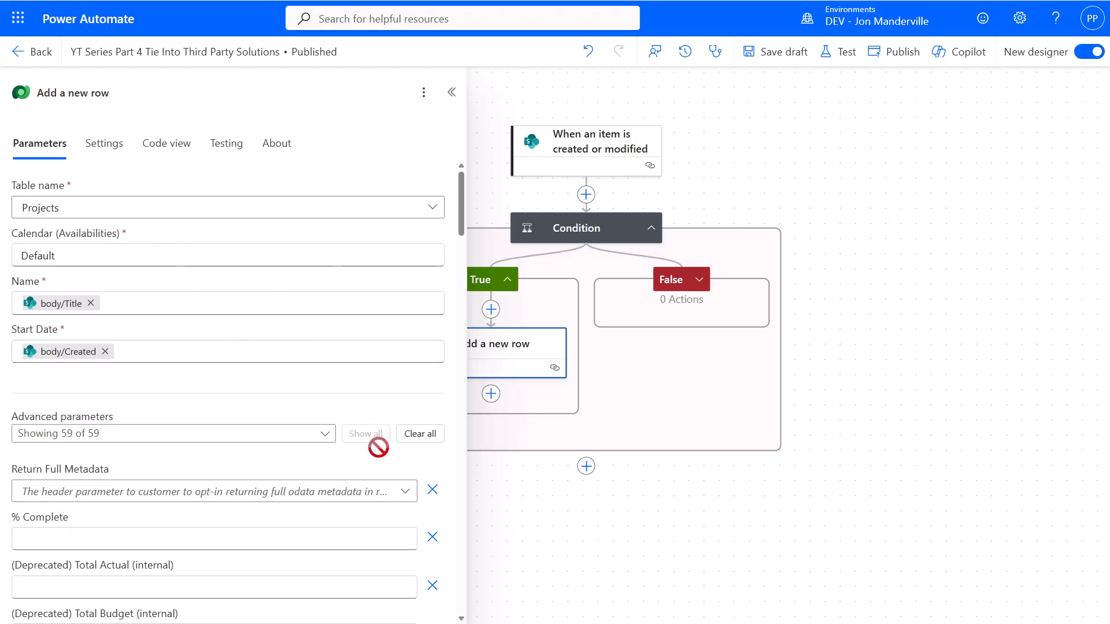
pyautogui.scroll(-5, 376, 451)
pyautogui.scroll(-10, 141, 287)
pyautogui.scroll(-12, 207, 329)
pyautogui.scroll(-5, 294, 400)
pyautogui.scroll(8, 292, 409)
pyautogui.scroll(20, 294, 409)
pyautogui.click(168, 286)
pyautogui.scroll(-2, 198, 453)
pyautogui.scroll(-8, 197, 452)
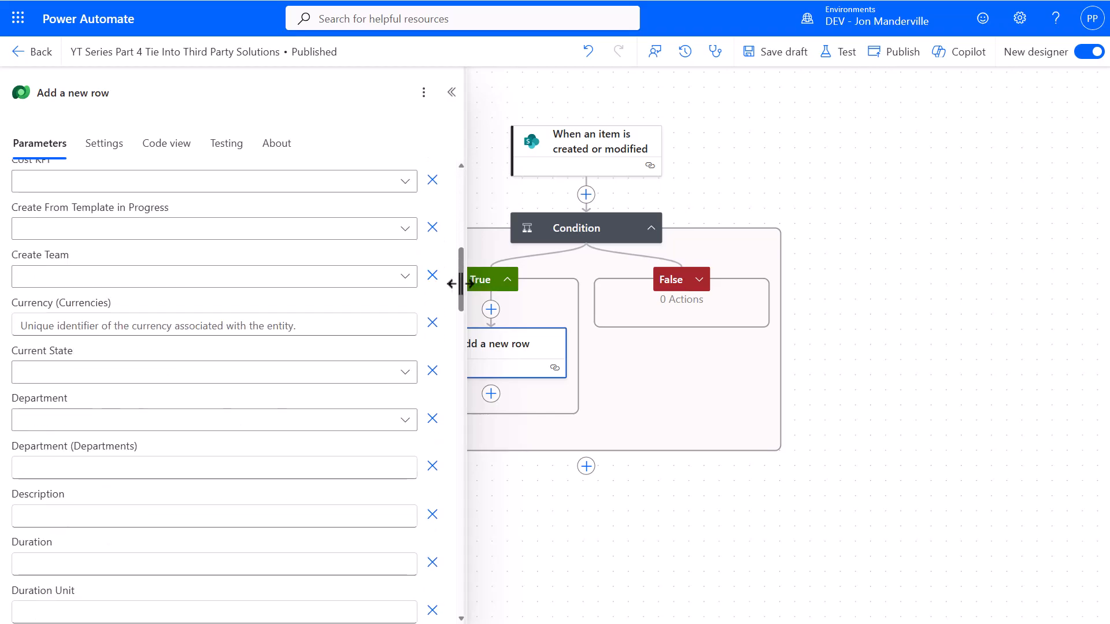
pyautogui.moveTo(459, 284); pyautogui.dragTo(468, 193)
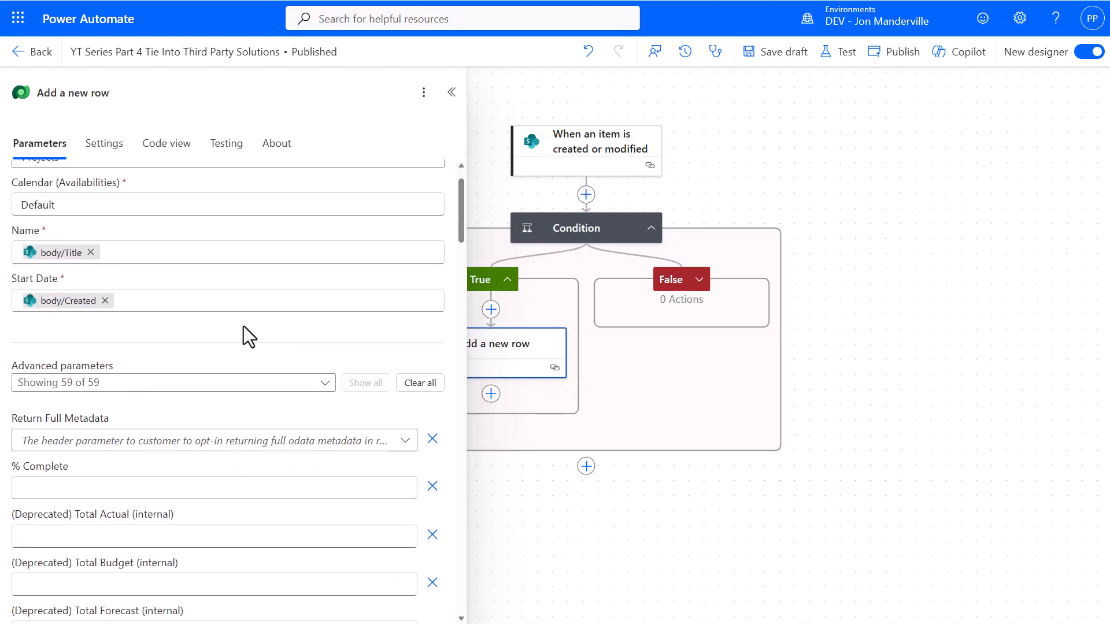
# Browse the trigger's dynamic content available for the Name field of the Add a new row action
pyautogui.click(156, 257)
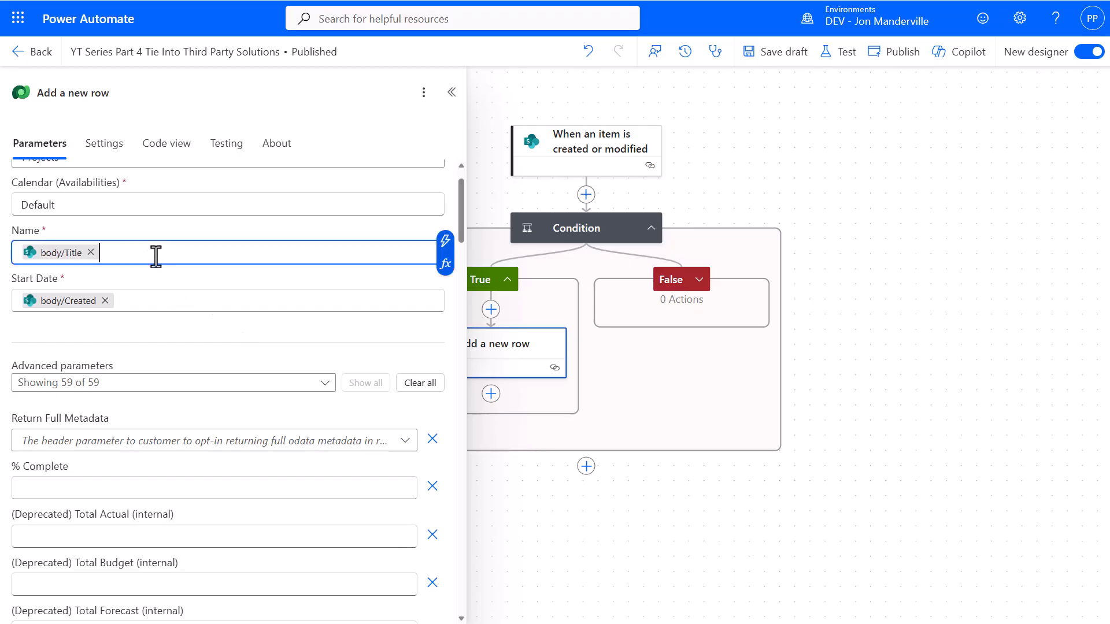
pyautogui.click(445, 240)
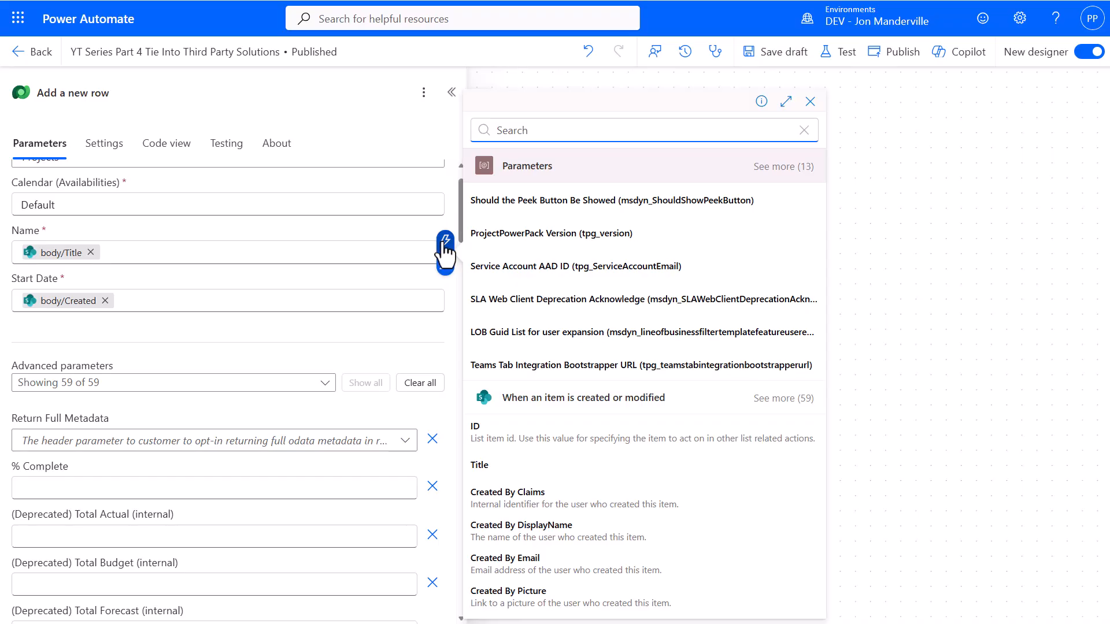
pyautogui.click(774, 400)
pyautogui.scroll(-3, 774, 400)
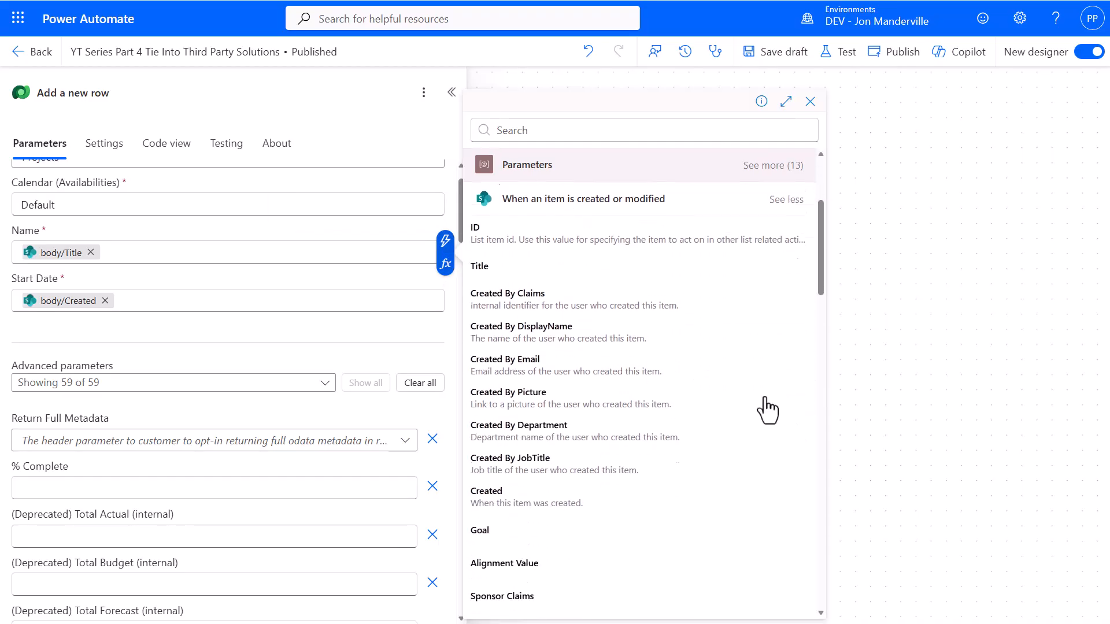
pyautogui.scroll(-1, 572, 497)
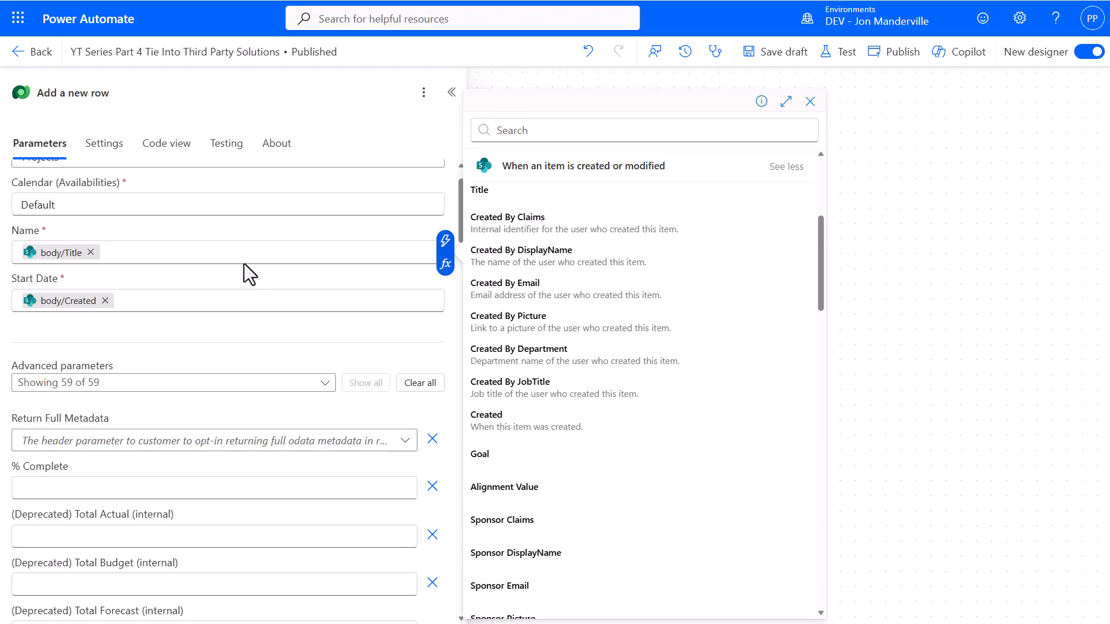
pyautogui.click(219, 321)
pyautogui.moveTo(901, 285); pyautogui.dragTo(1015, 274)
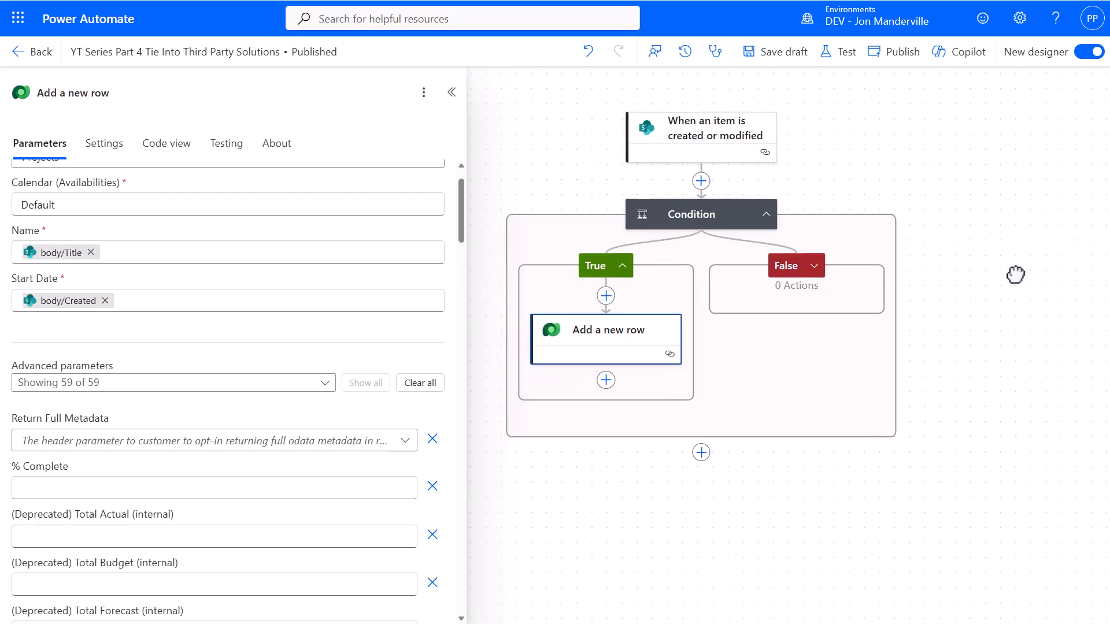